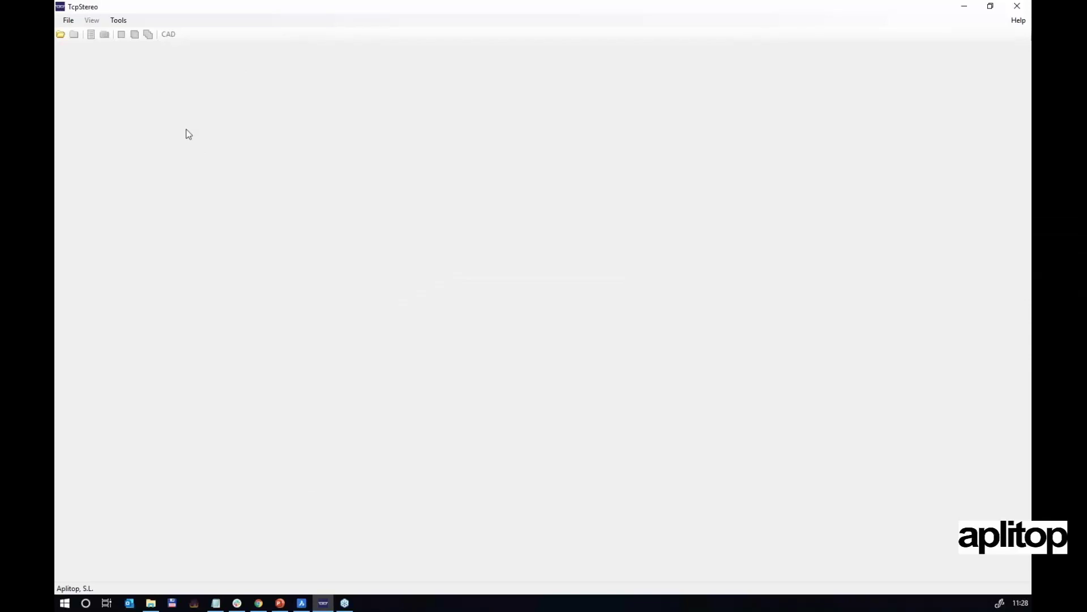
- Start importing a project from Pix4D data
left_click(73, 22)
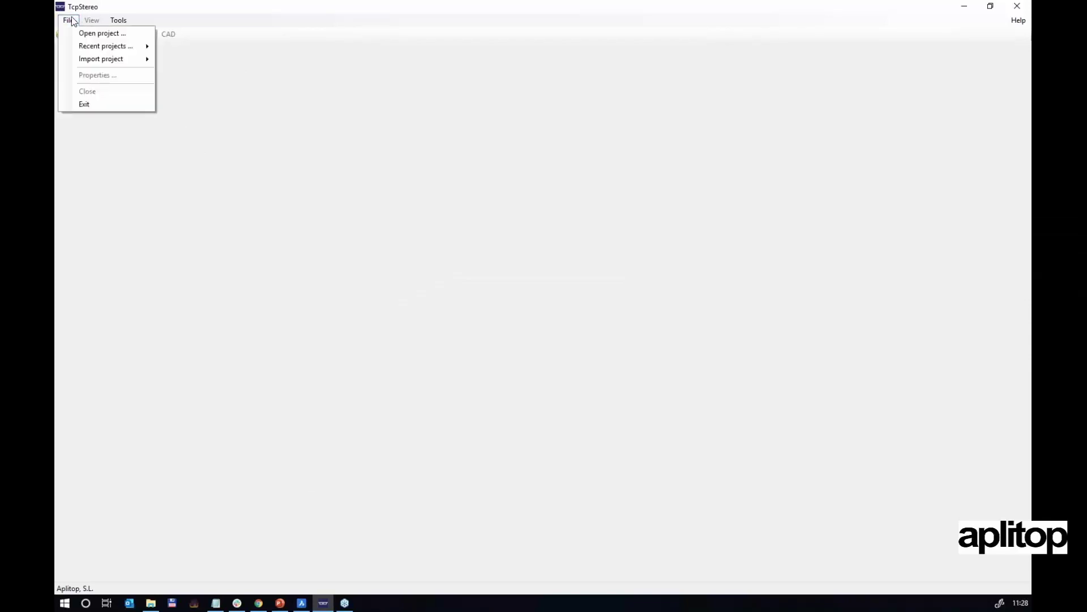
left_click(91, 20)
left_click(67, 20)
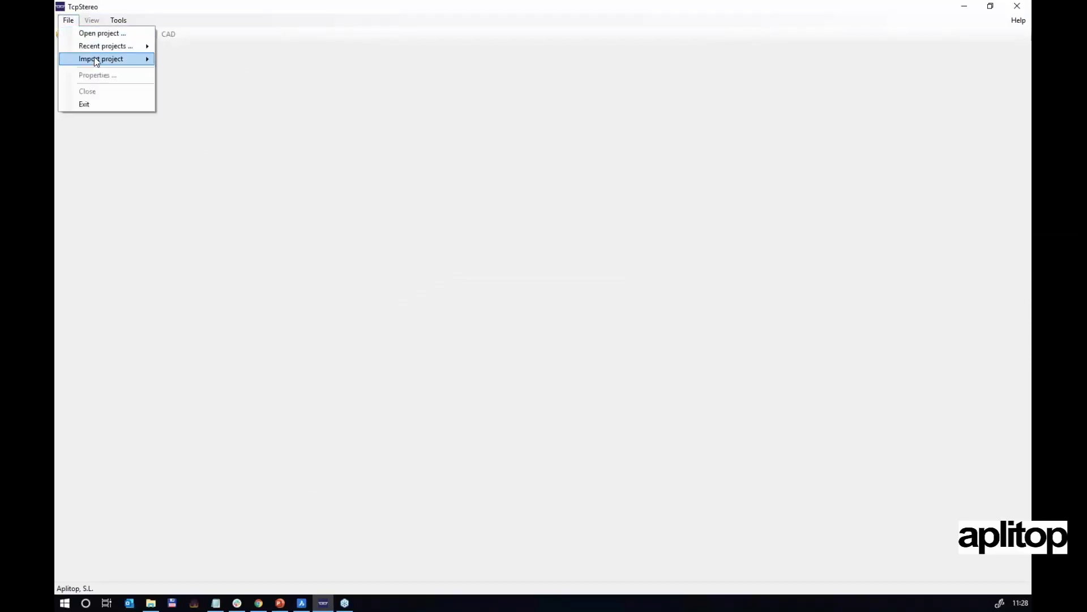
mouse_move(95, 61)
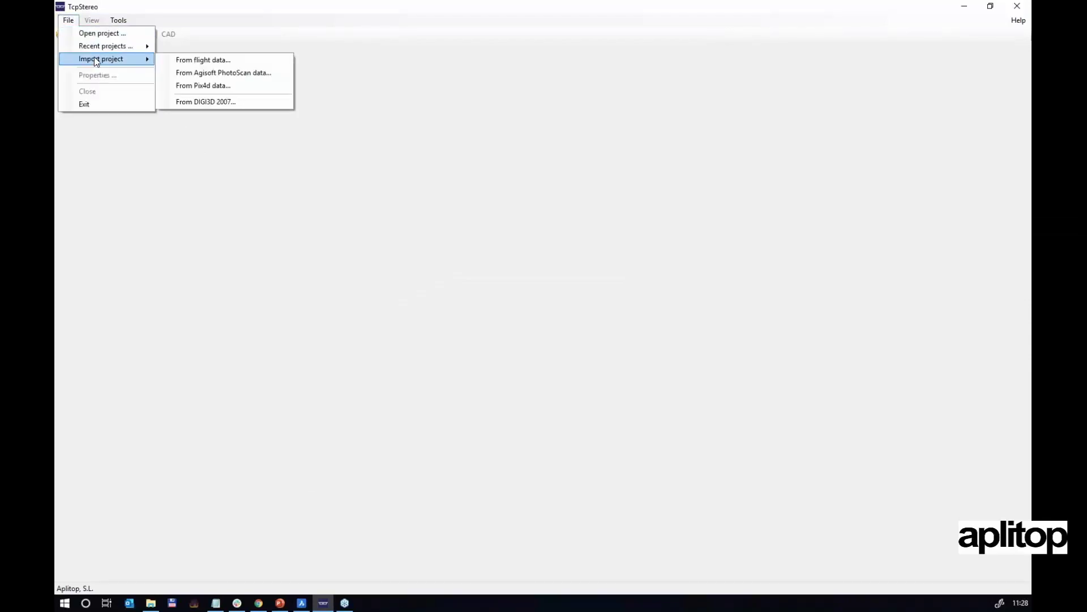
left_click(208, 86)
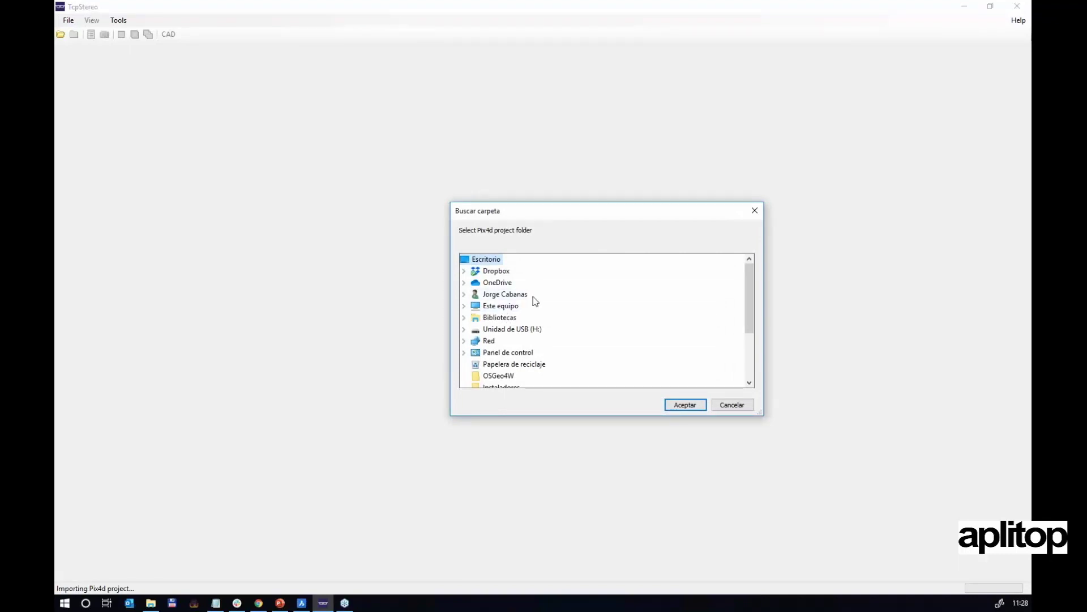
- Browse to D:\Demos\TcpStereo\2020.05.28\Pix4d and expand it to show the EJEMPLO7 project folder
scroll(535, 301, "down", 2)
scroll(535, 305, "up", 2)
double_click(535, 306)
scroll(536, 302, "down", 1)
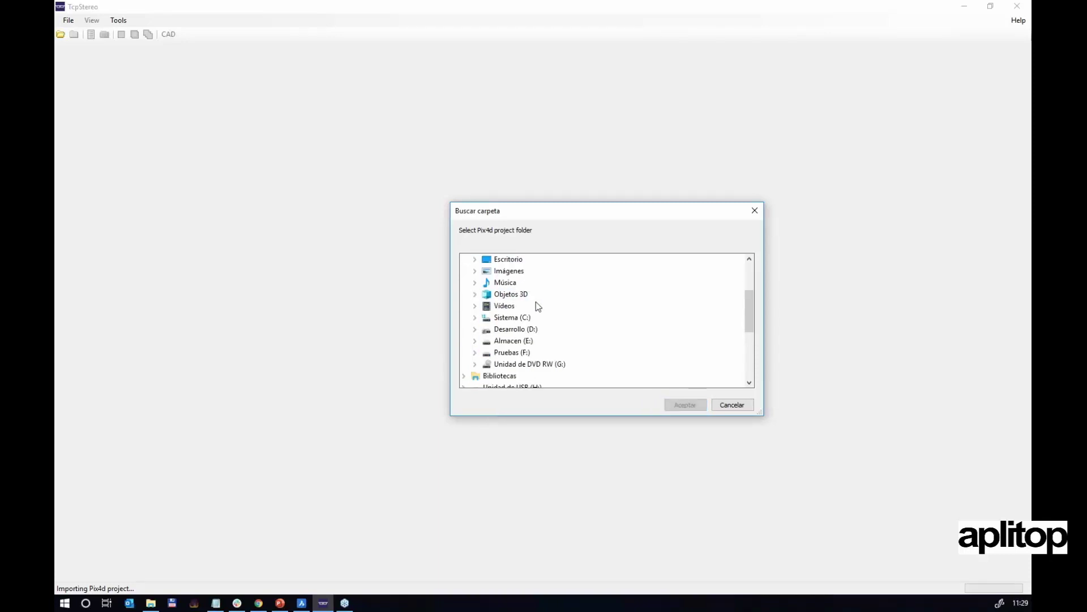
double_click(509, 329)
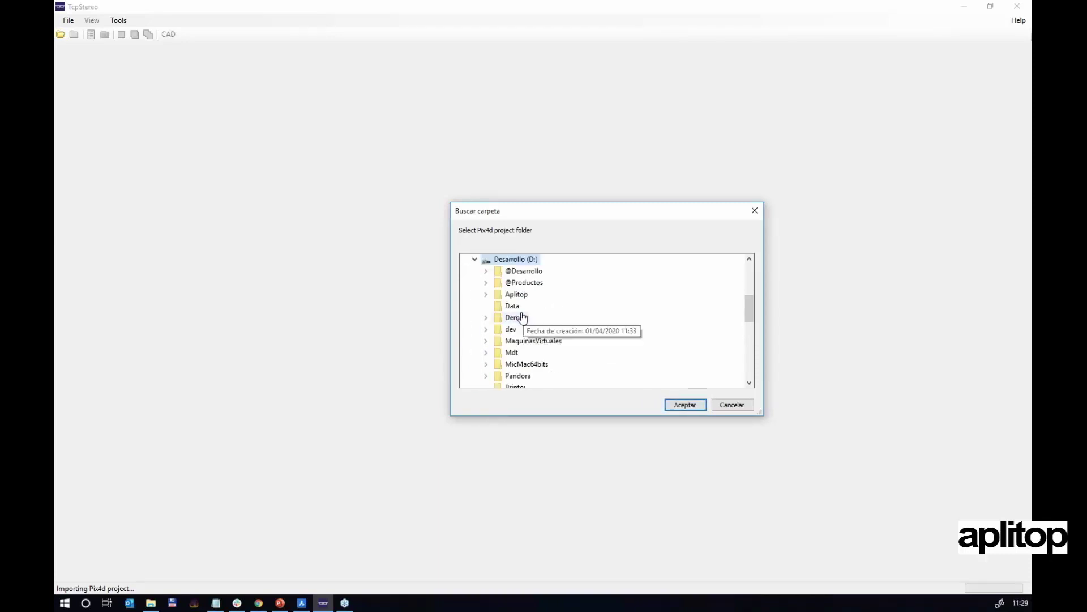
double_click(522, 317)
double_click(529, 341)
scroll(546, 314, "down", 2)
double_click(543, 306)
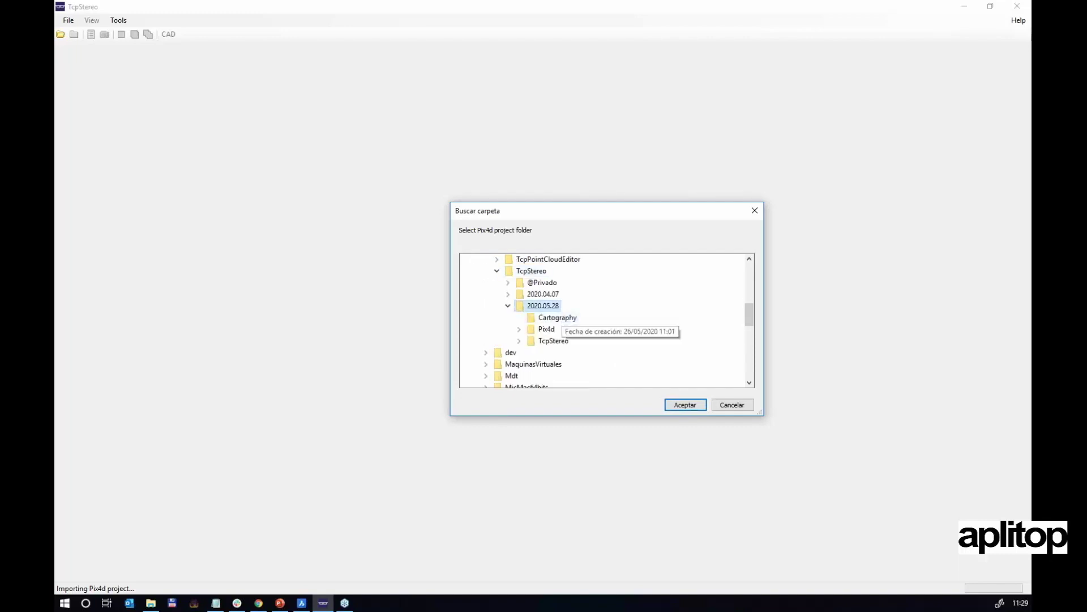
double_click(546, 329)
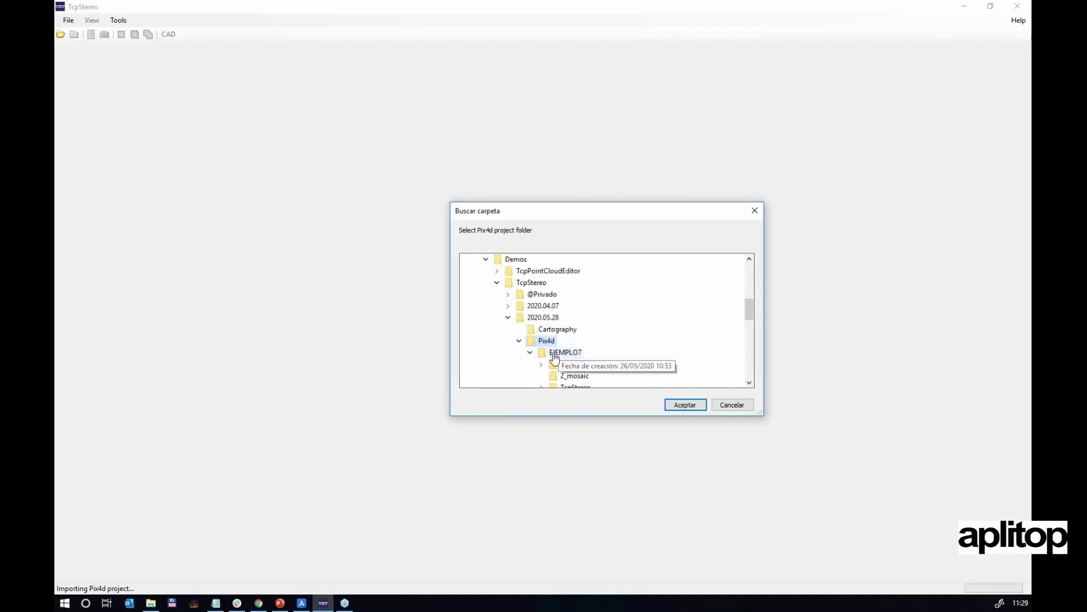
scroll(583, 354, "down", 1)
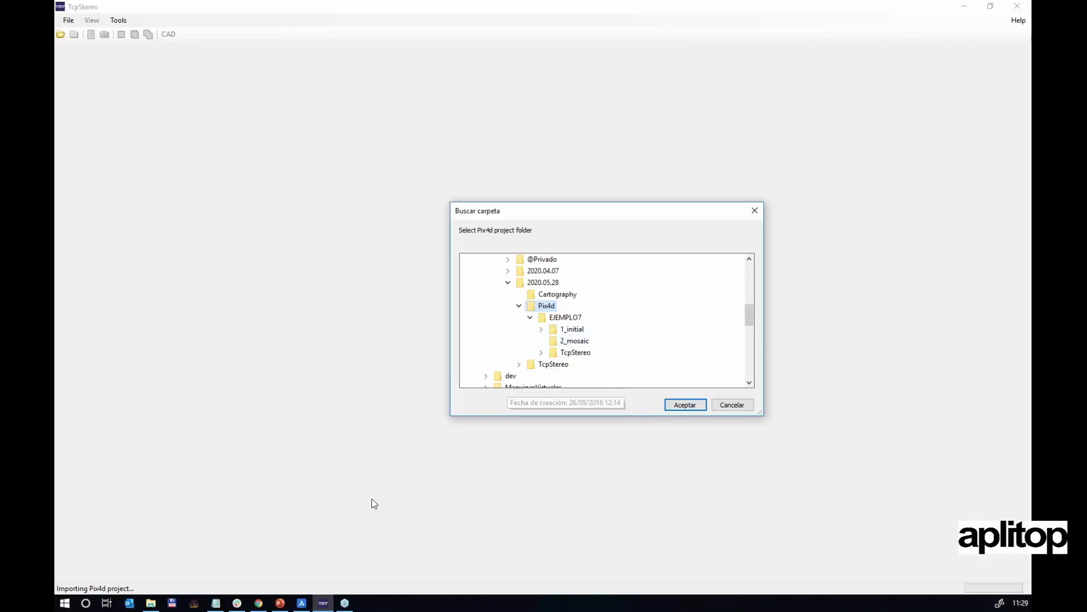
- Switch to File Explorer and examine the contents of the params and images\undistorted_images folders inside EJEMPLO7\1_initial
left_click(151, 603)
double_click(422, 238)
double_click(419, 240)
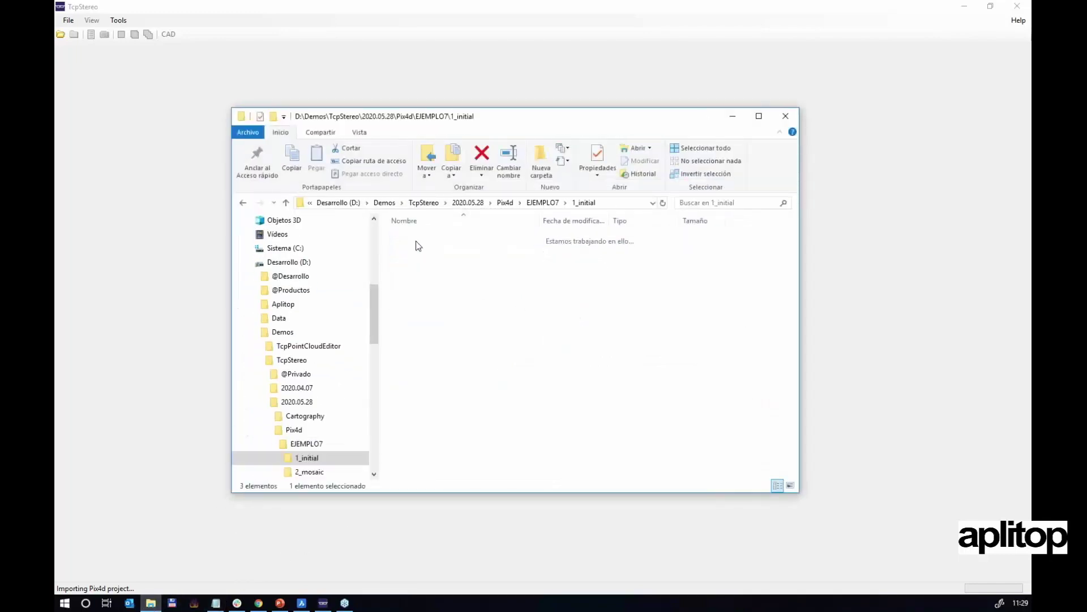
double_click(424, 252)
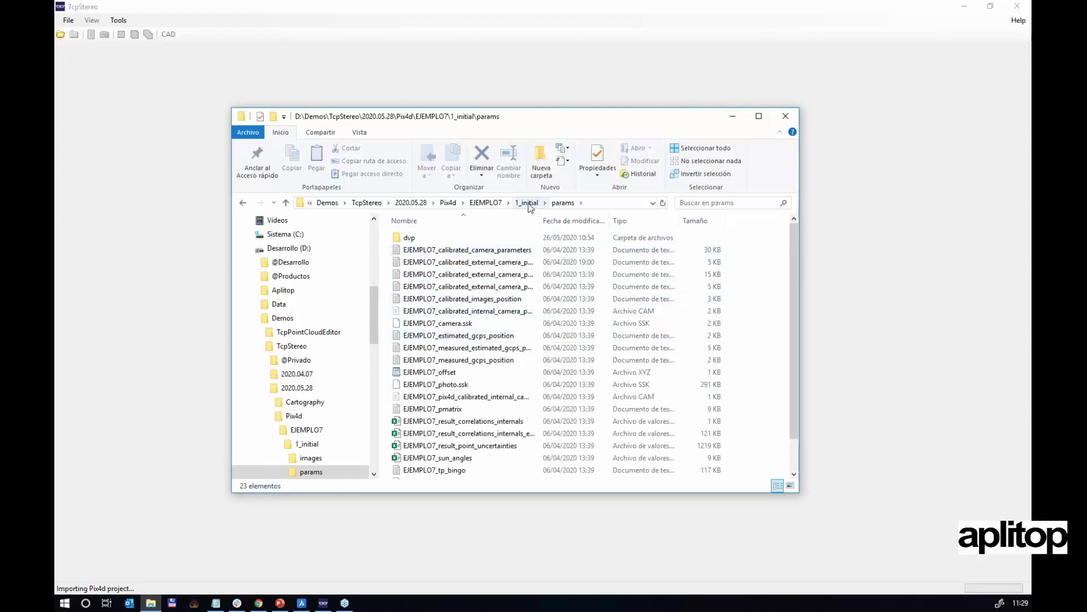
left_click(485, 202)
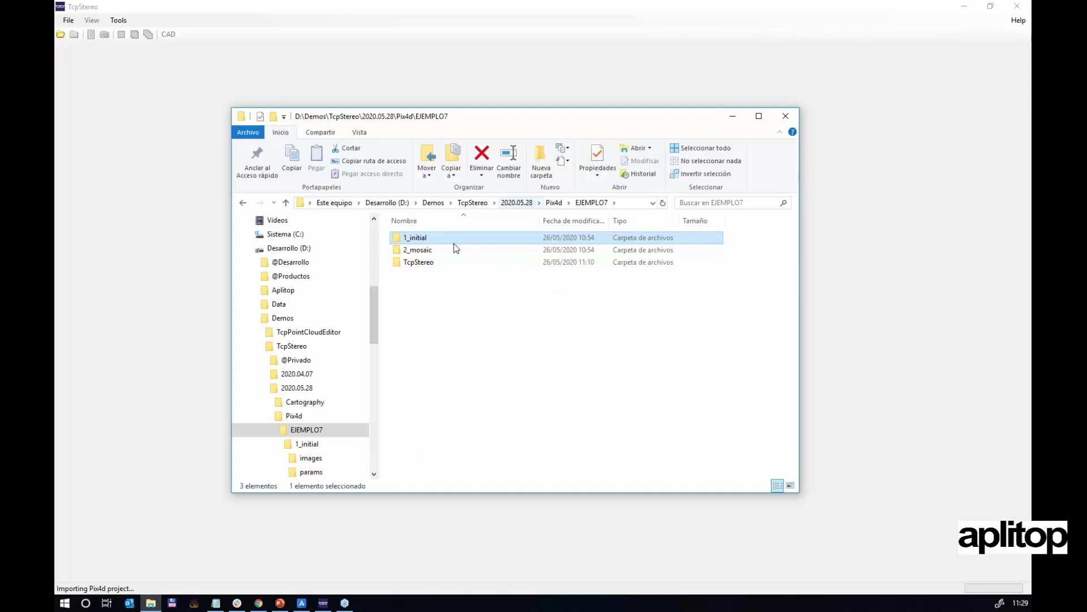
double_click(431, 237)
double_click(430, 239)
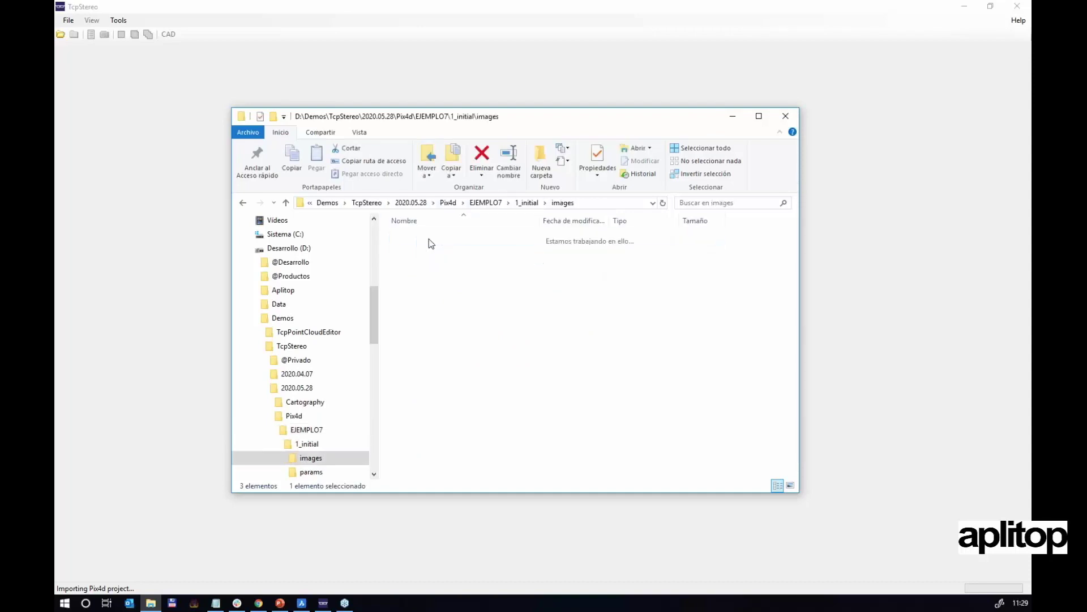
double_click(430, 239)
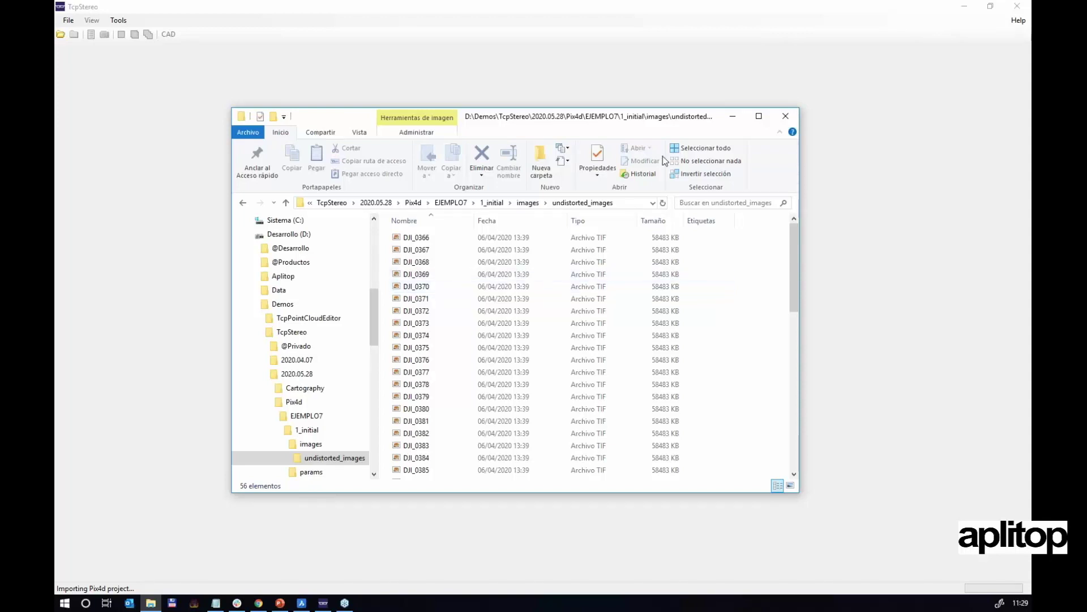
- Close File Explorer and confirm EJEMPLO7 as the Pix4D project folder
left_click(788, 117)
left_click(565, 317)
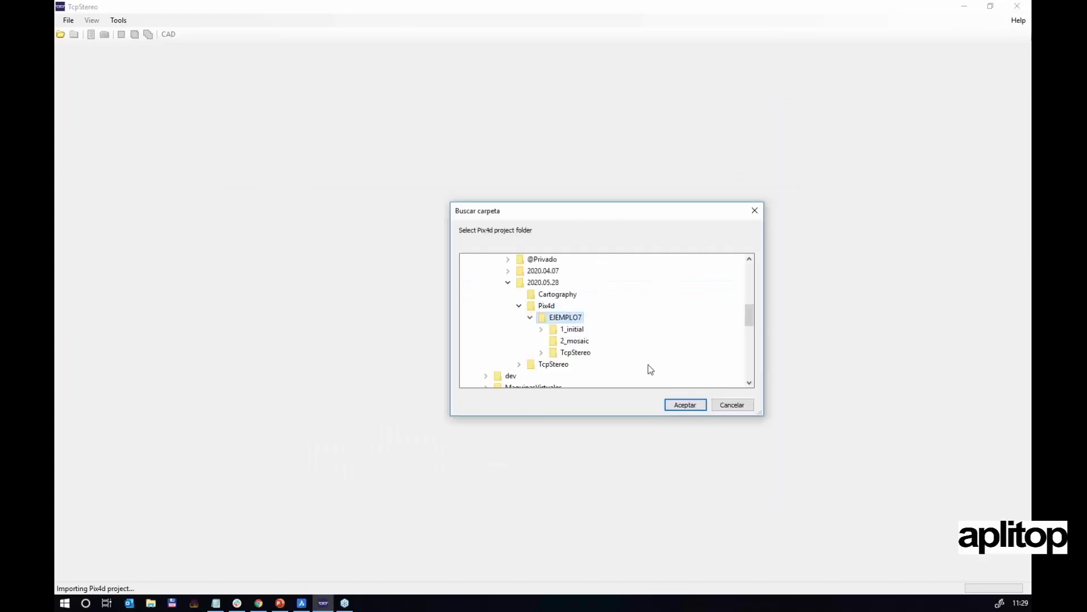
left_click(686, 404)
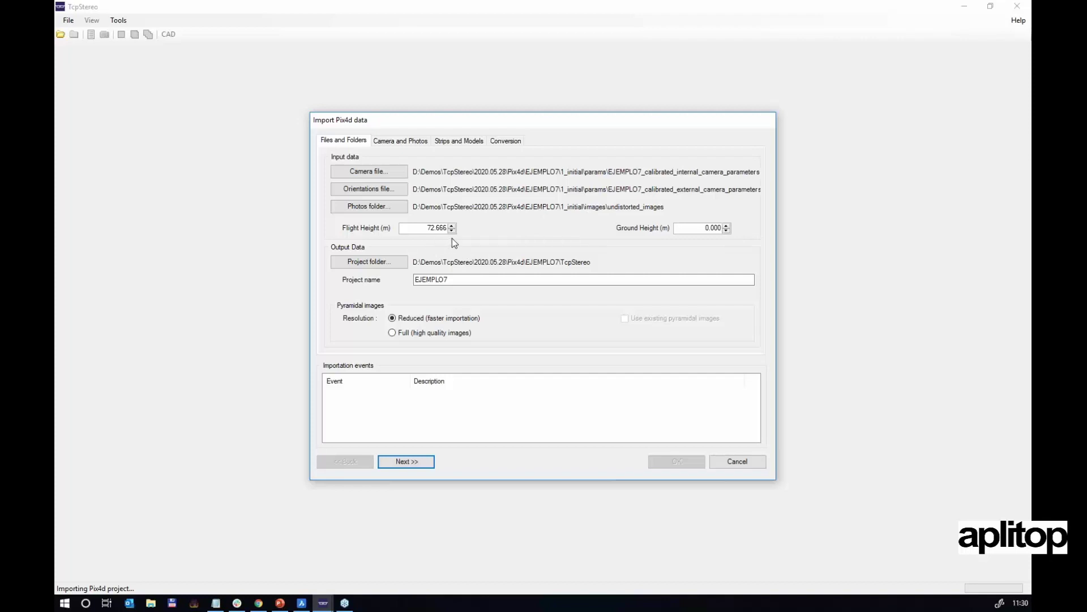
- Set the ground height to 20 m and choose full-resolution pyramidal images, using the existing ones
left_click(691, 228)
type("20")
left_click(392, 332)
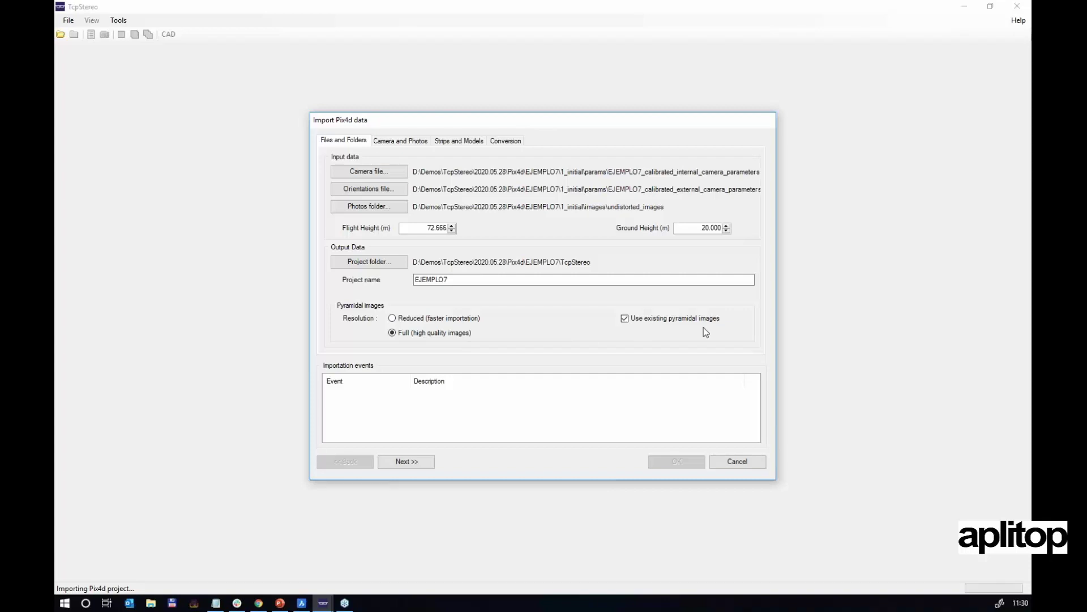
- Accept the camera data, photos, detected strips and proposed models, then process the conversion and finish the import
left_click(413, 467)
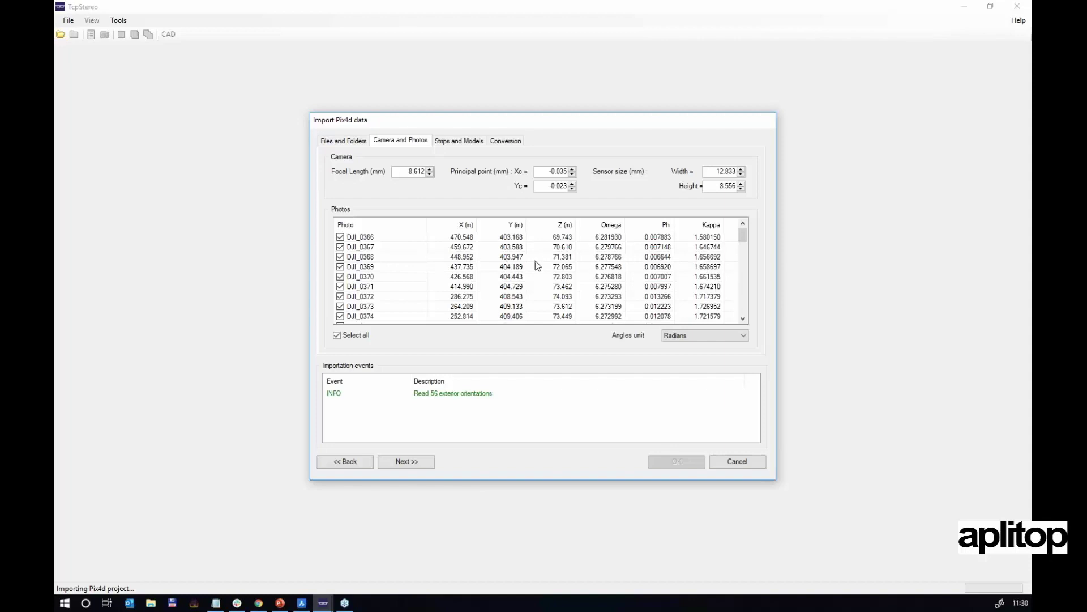
left_click(411, 465)
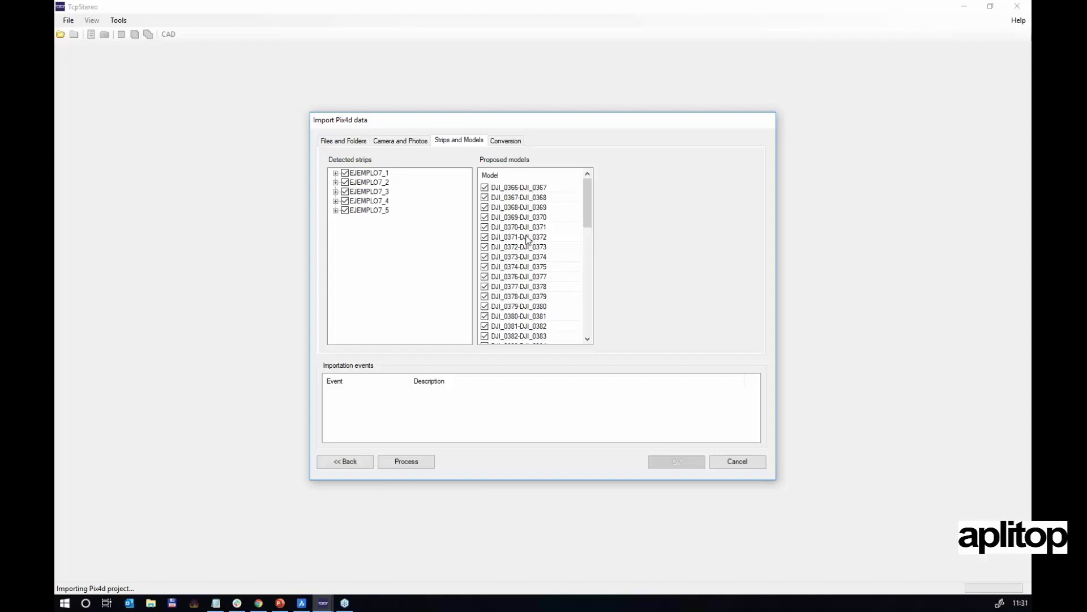
left_click(414, 464)
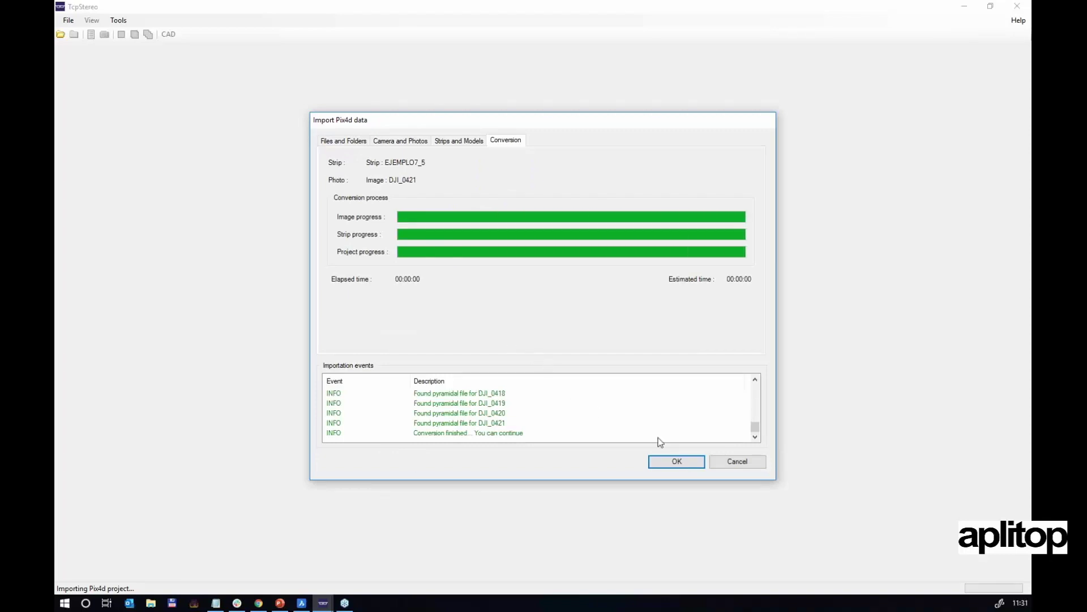
left_click(677, 461)
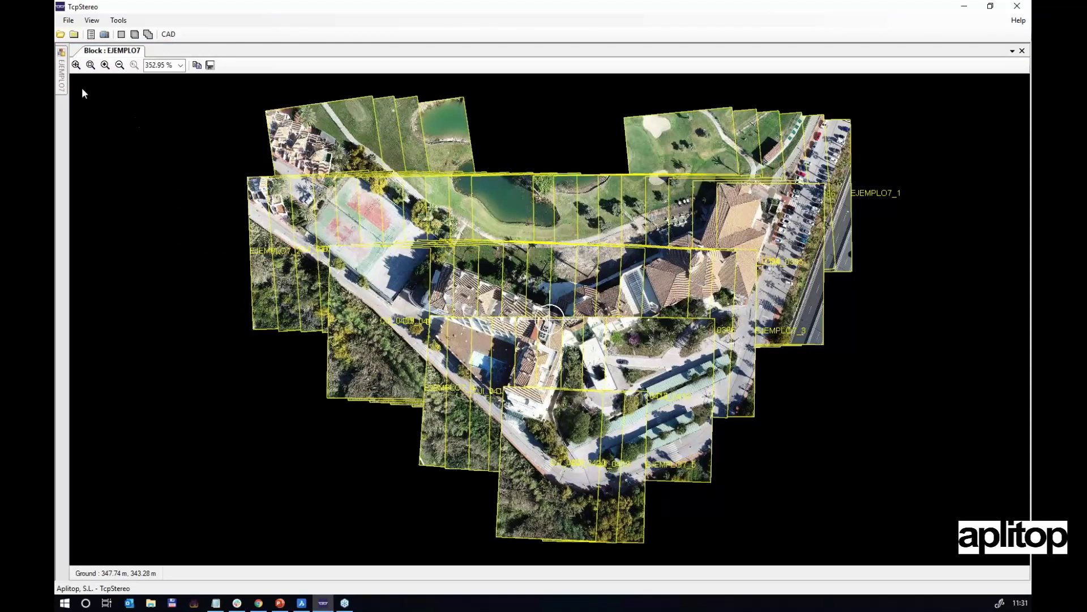
- Dock the EJEMPLO7 project panel, make it narrower and expand strip EJEMPLO7_1 to list its photos
mouse_move(62, 71)
left_click(291, 50)
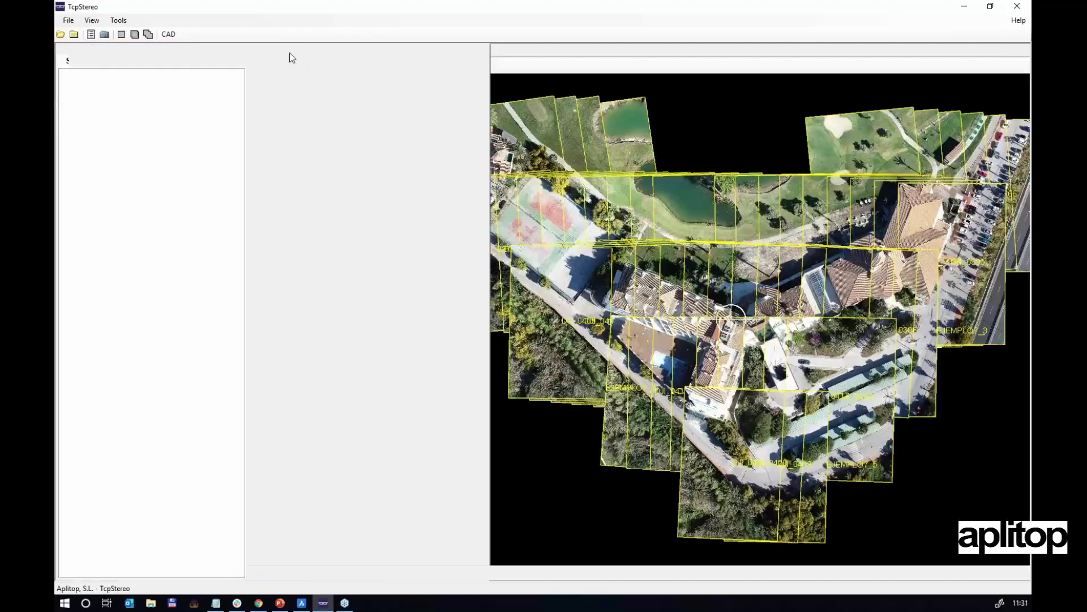
left_click_drag(247, 103, 200, 103)
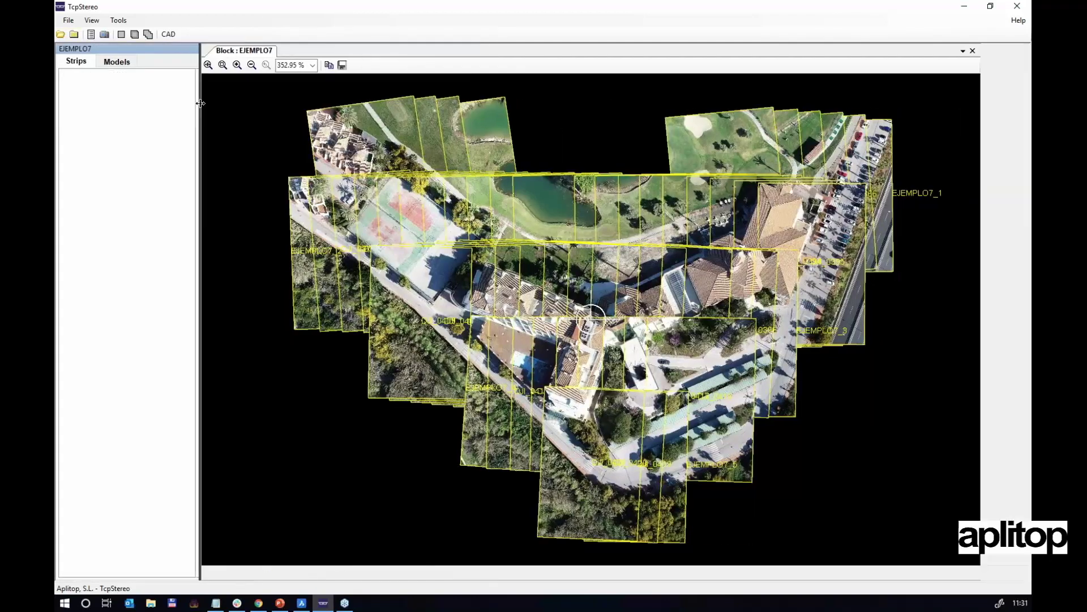
left_click(66, 86)
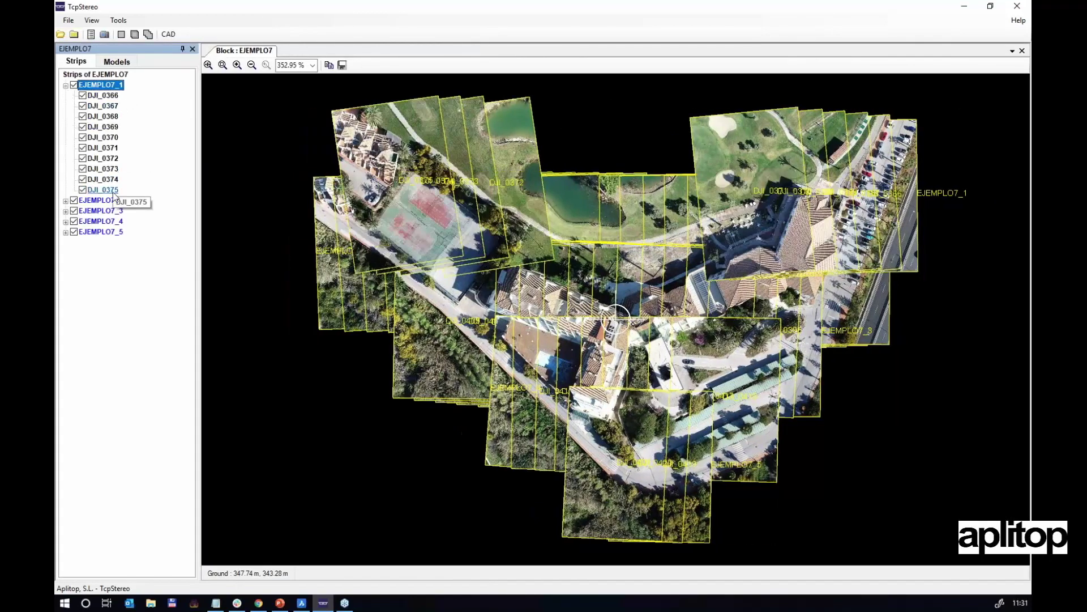